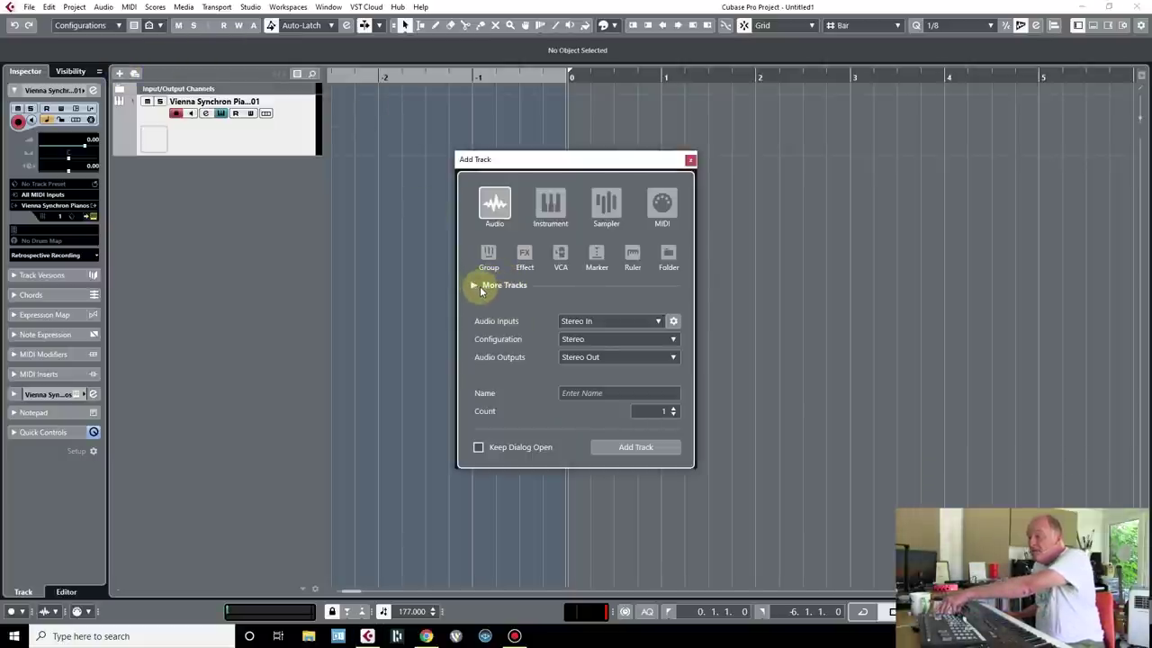
Add a Signature track to the project.
click(477, 286)
click(524, 314)
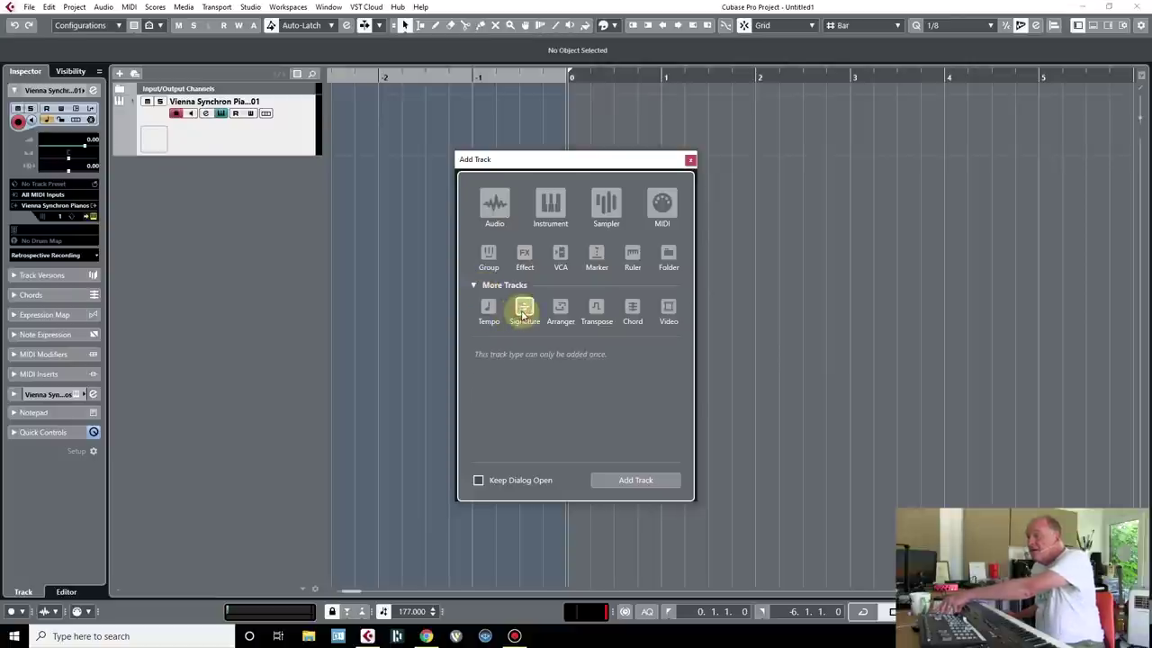
click(645, 486)
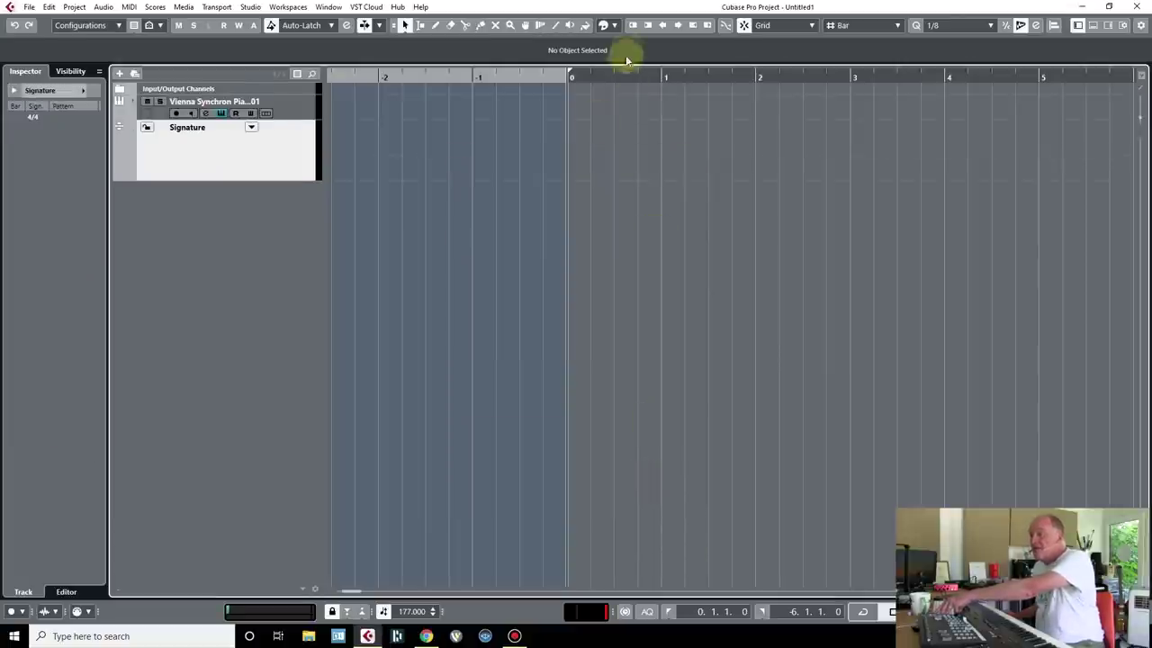
Insert a 7/4 time signature at bar -1 on the Signature track.
key(8)
click(567, 159)
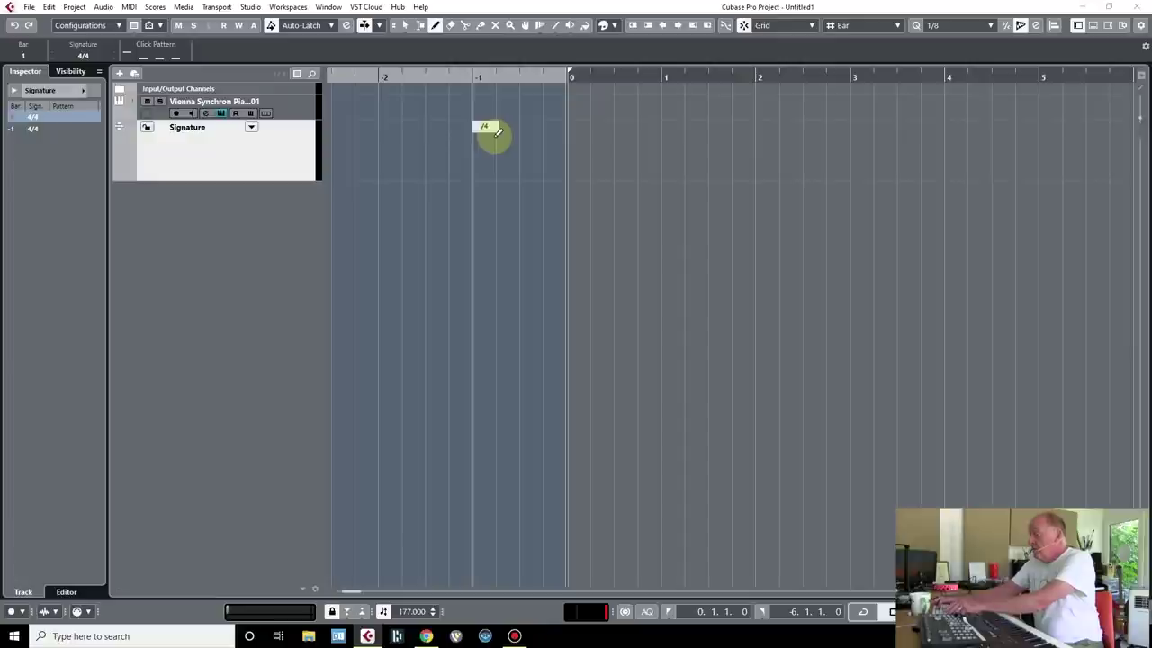
key(Return)
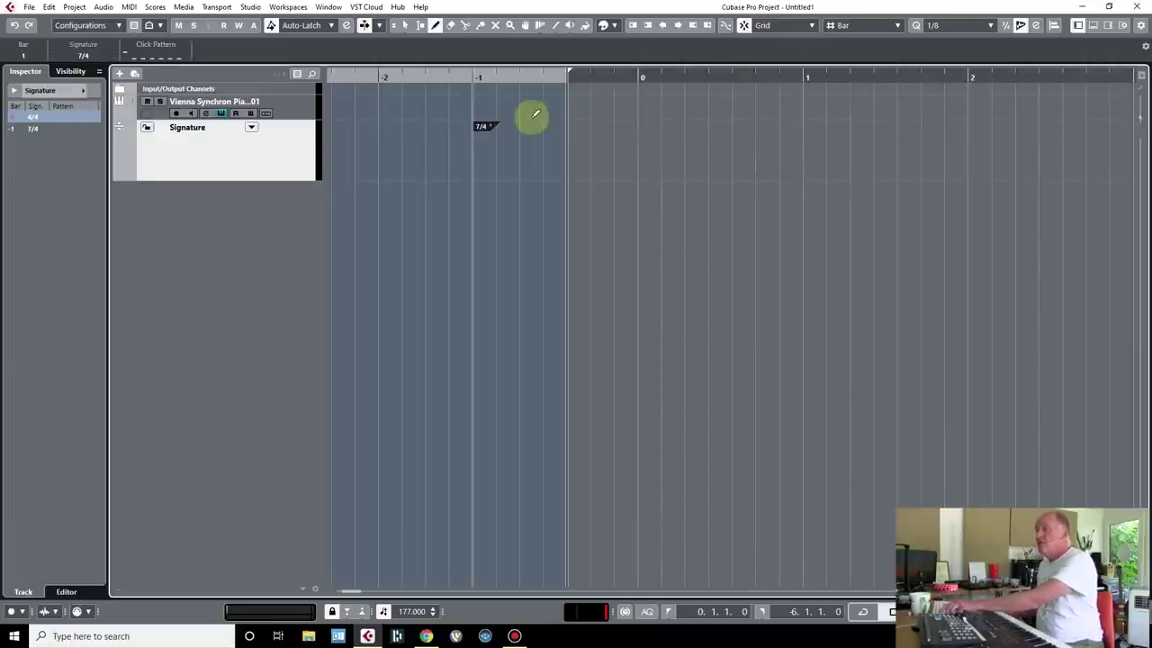
Play the project around bar 0 to check the 7/4 metre.
key(space)
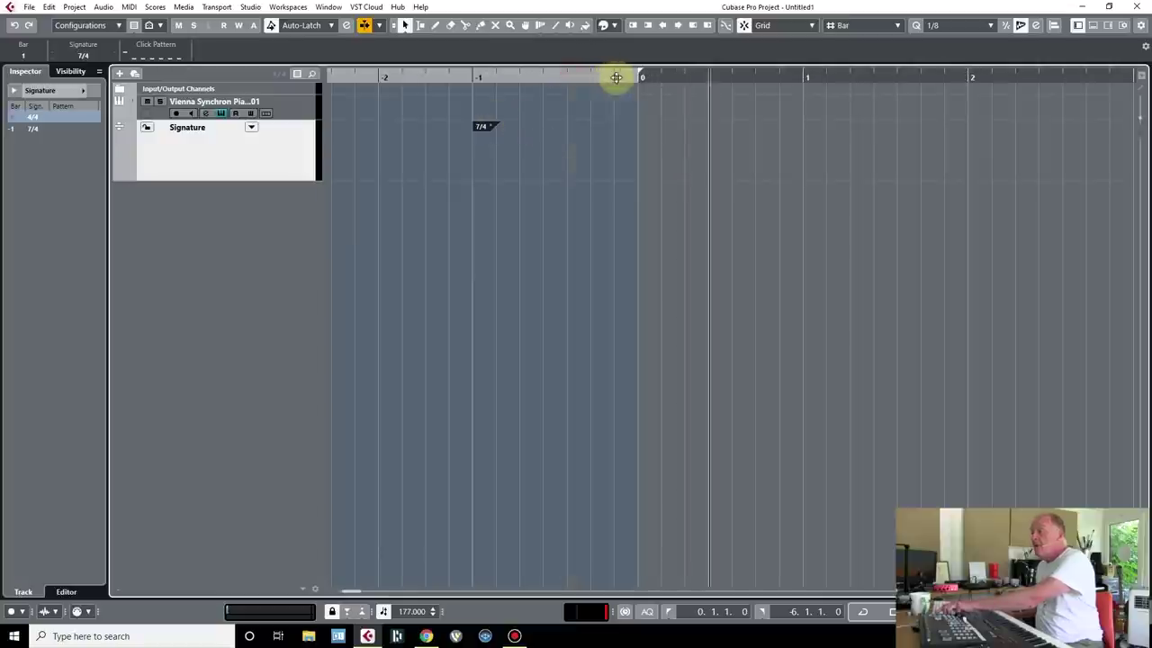
key(space)
key(space)
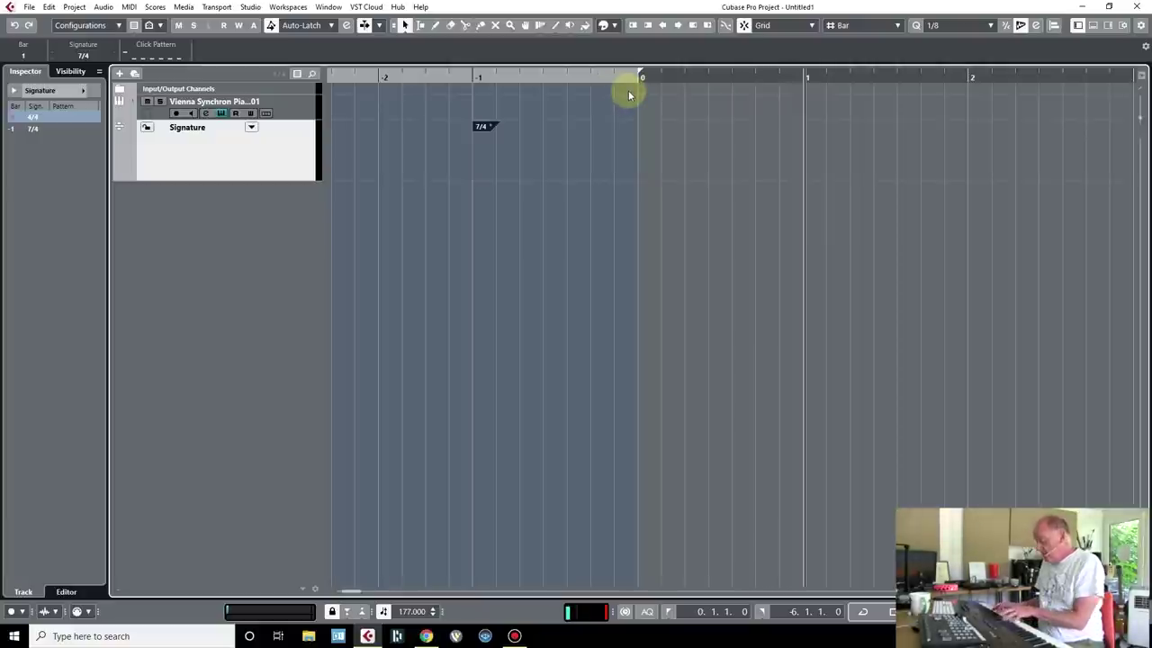
key(space)
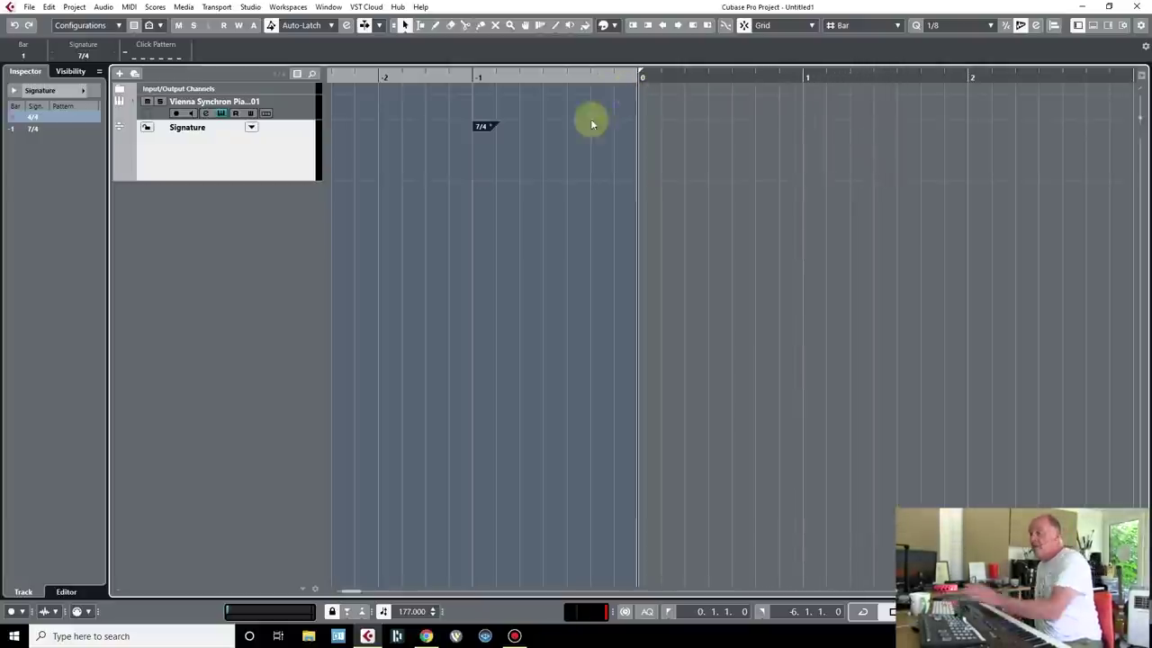
Move the piano track below the Signature track and record a rhythmic chord part on it.
drag(287, 115, 282, 109)
click(301, 169)
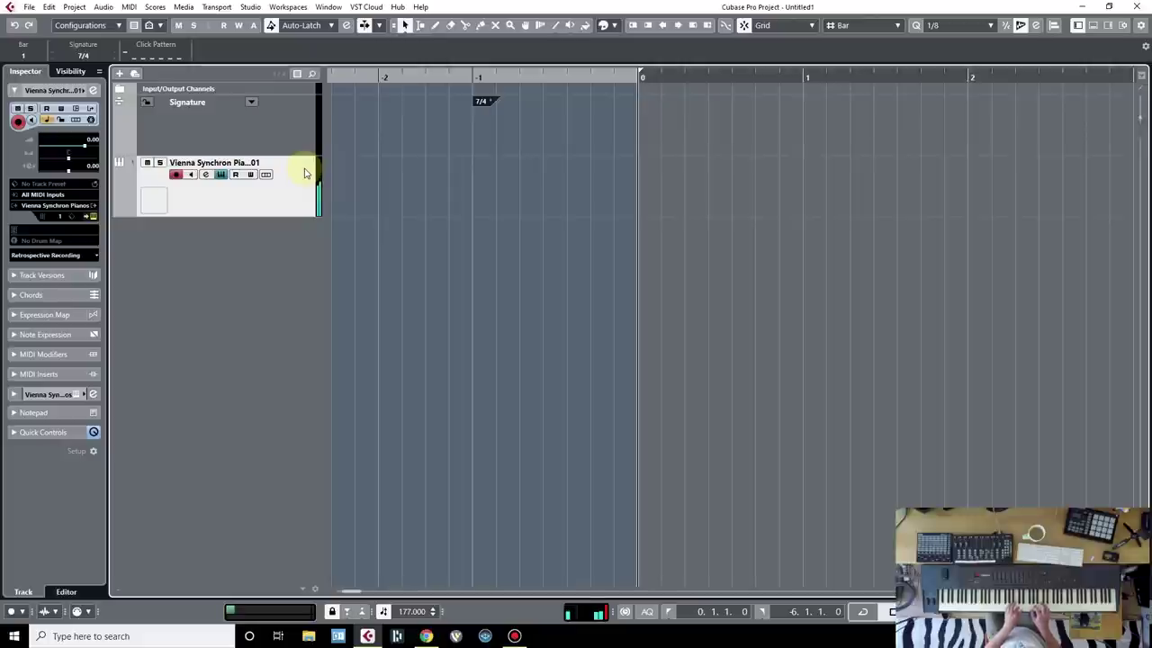
key(KP_Multiply)
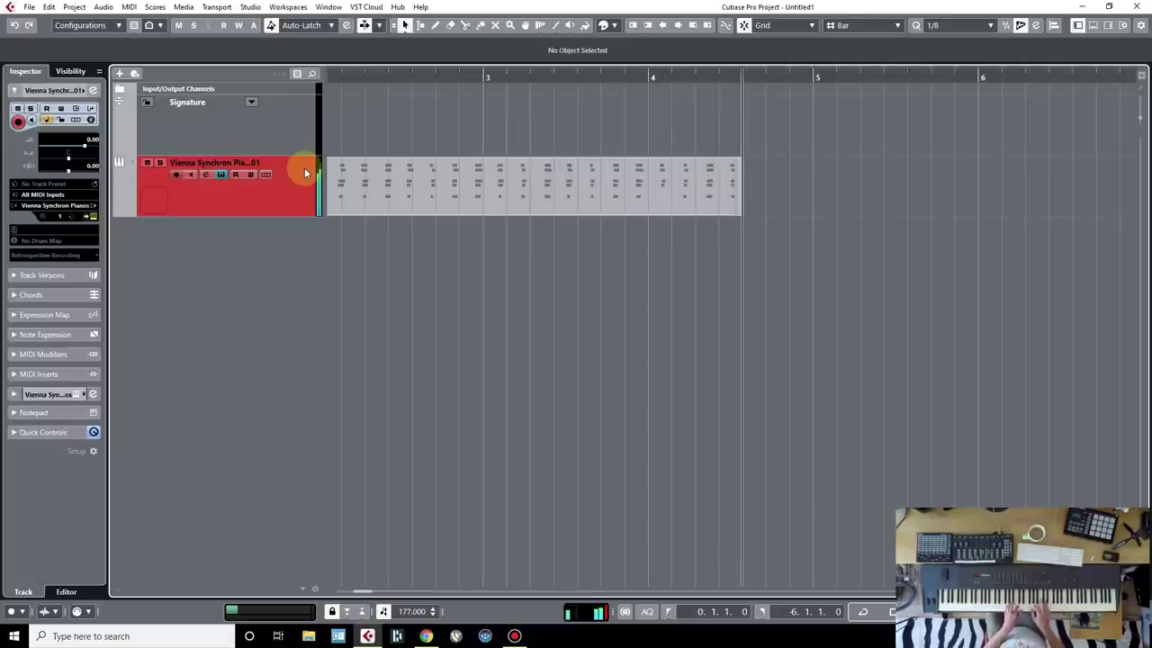
key(space)
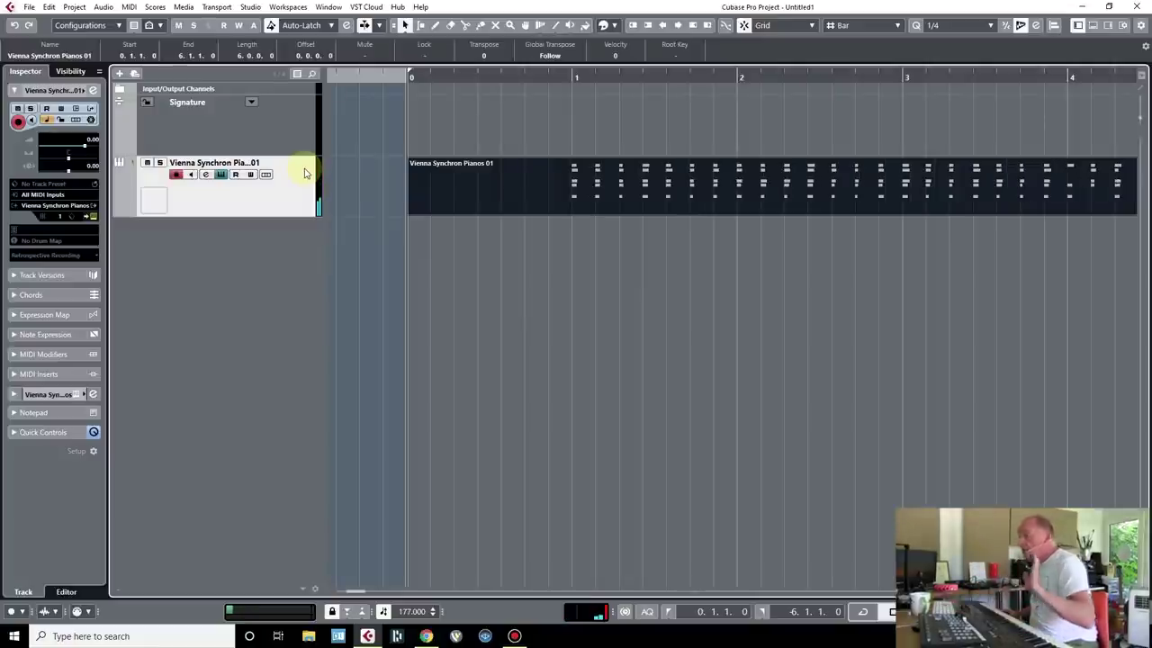
Add a second Vienna Synchron Pianos instrument track routed to Stereo Out.
right_click(280, 196)
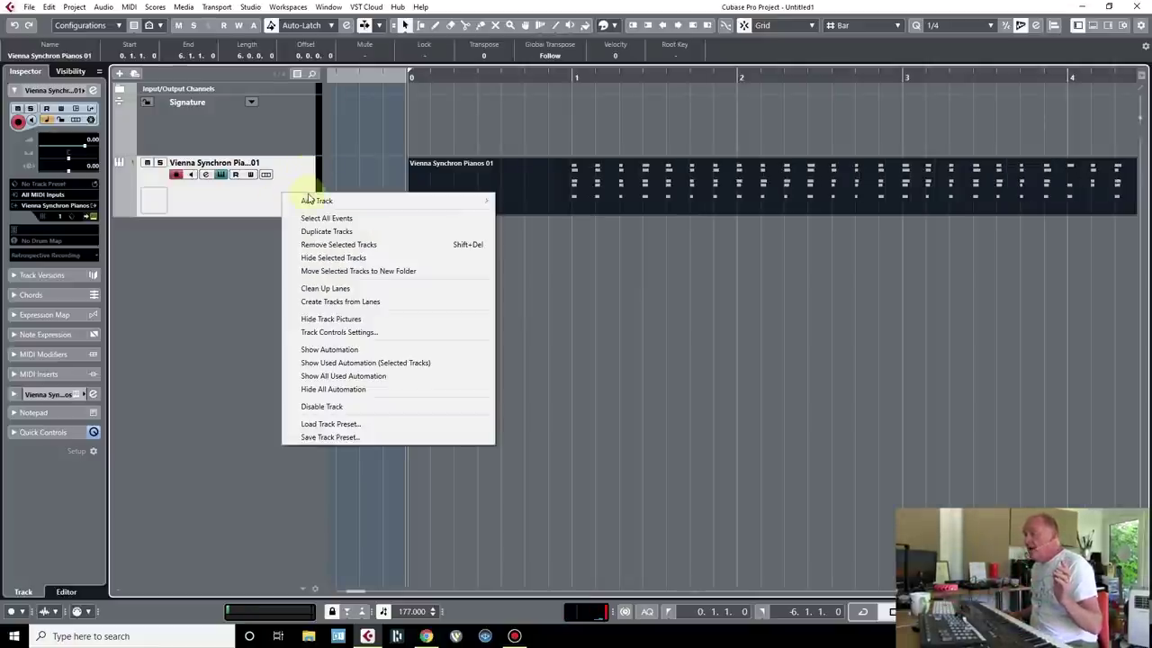
mouse_move(311, 202)
click(597, 216)
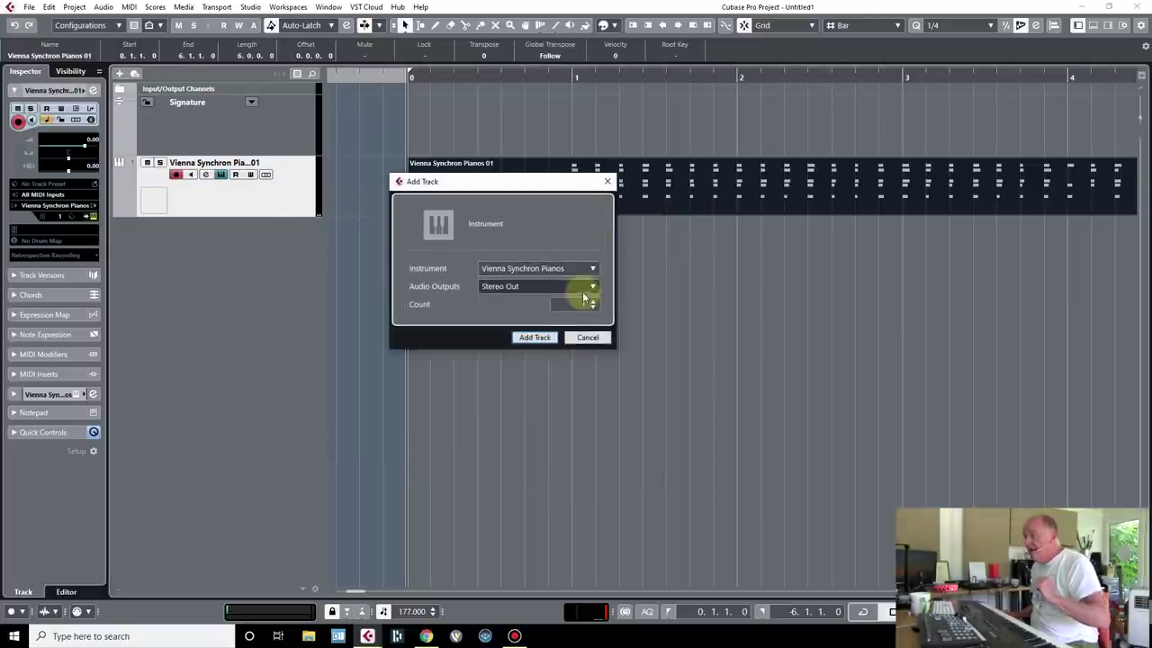
click(539, 339)
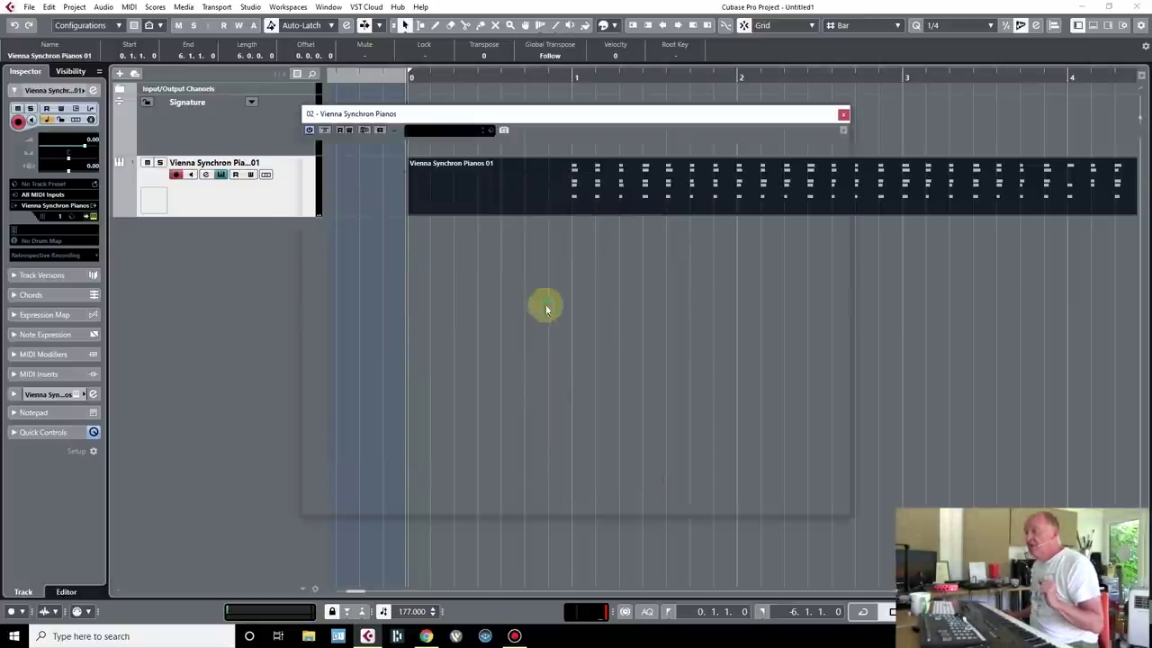
drag(550, 113, 550, 0)
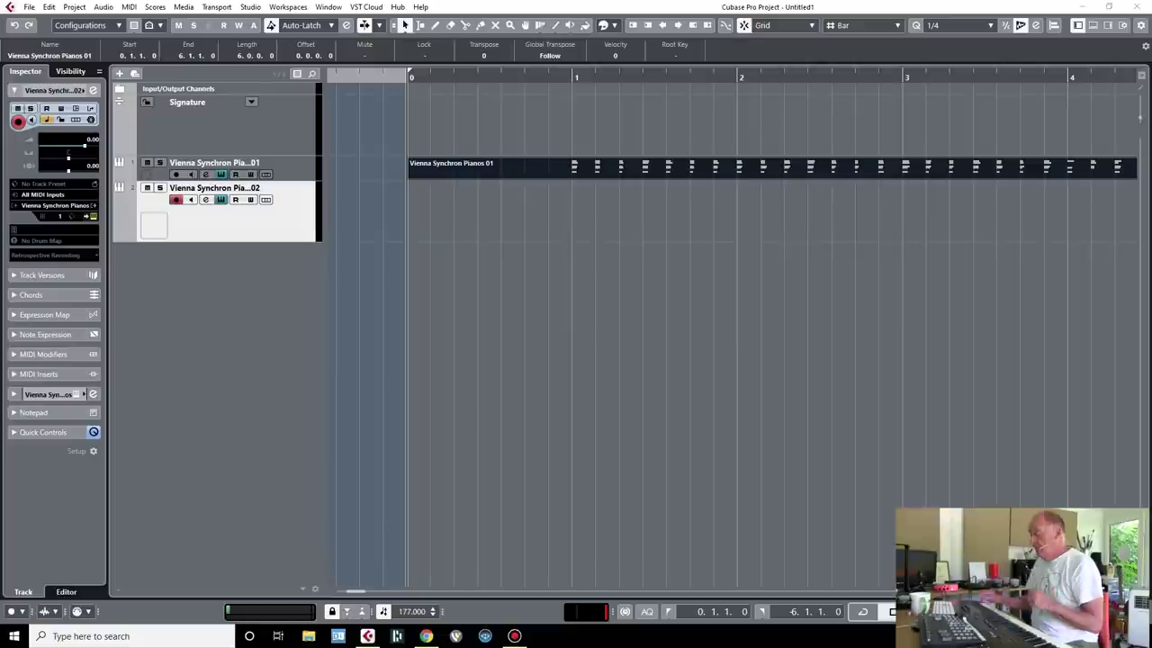
Load the Pop Room-Mix preset in the second track's Synchron Pianos instrument.
key(space)
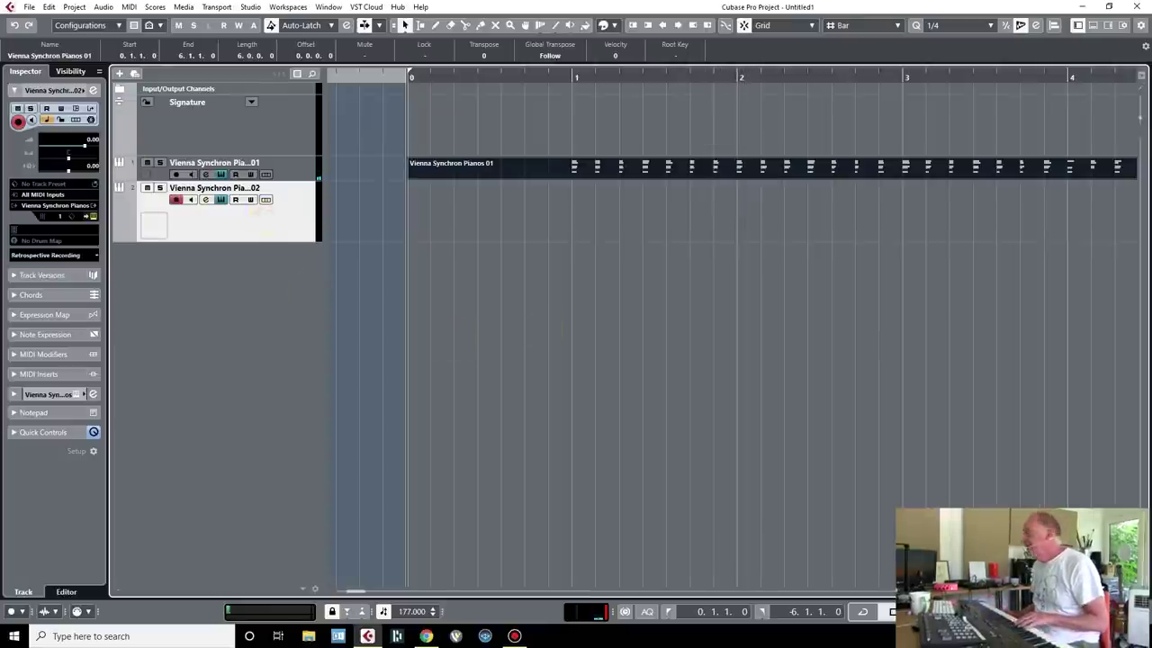
click(96, 218)
click(94, 216)
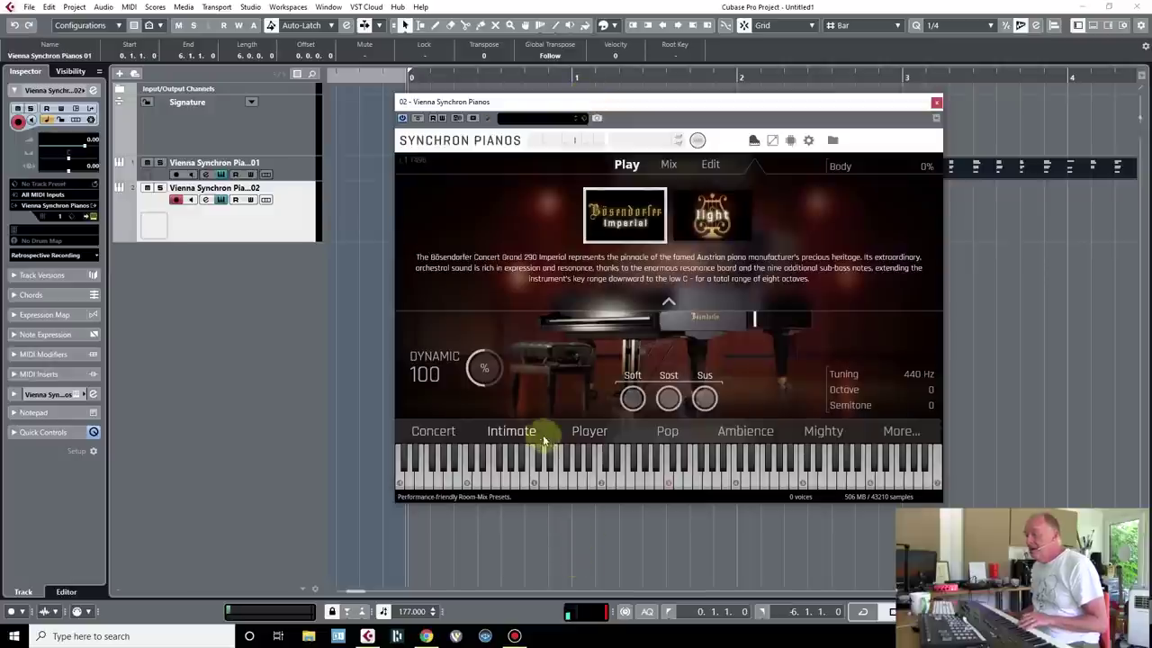
click(667, 434)
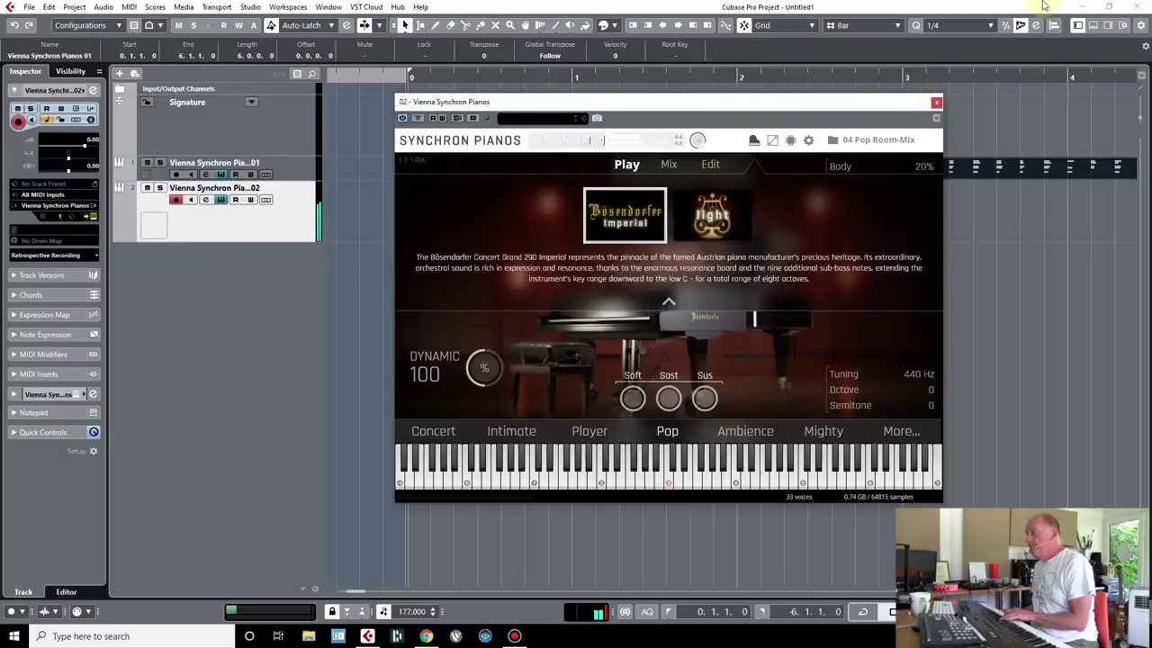
click(937, 103)
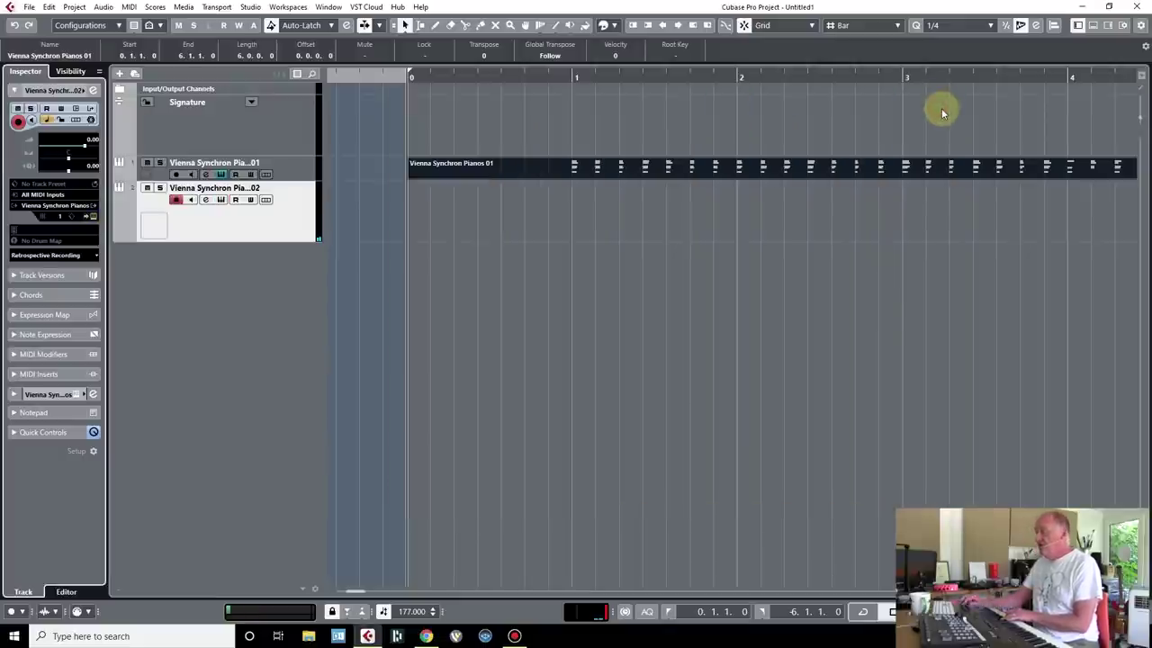
Record a melody part on the second piano track and shorten it to end at bar 4.
key(space)
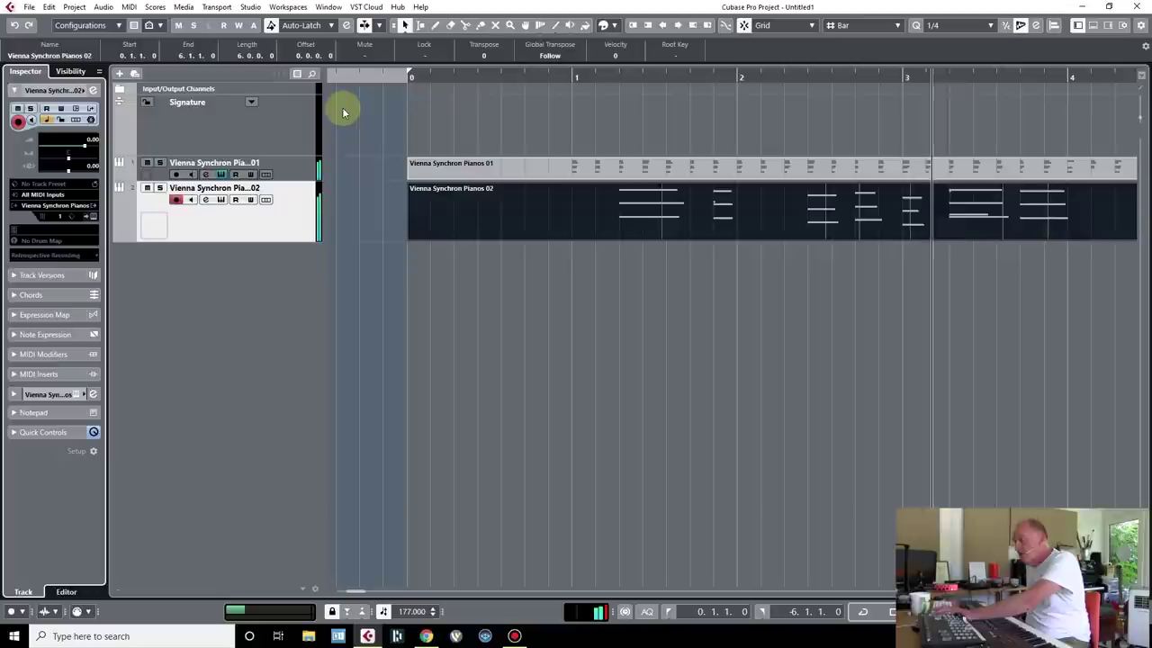
key(space)
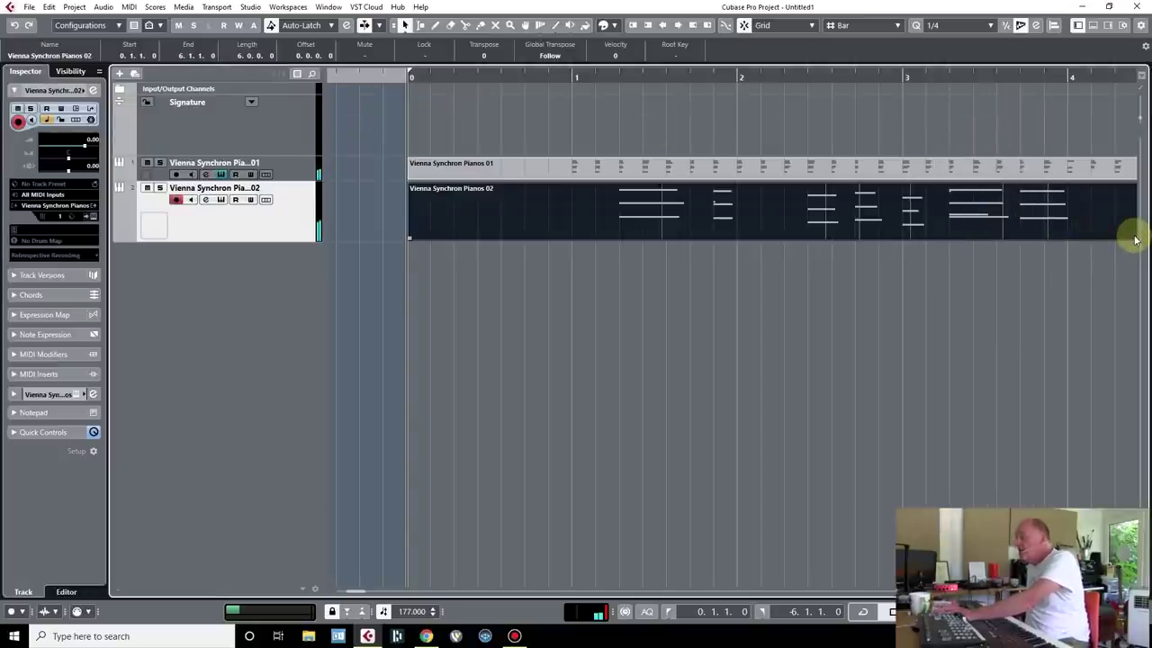
drag(1133, 238, 1072, 232)
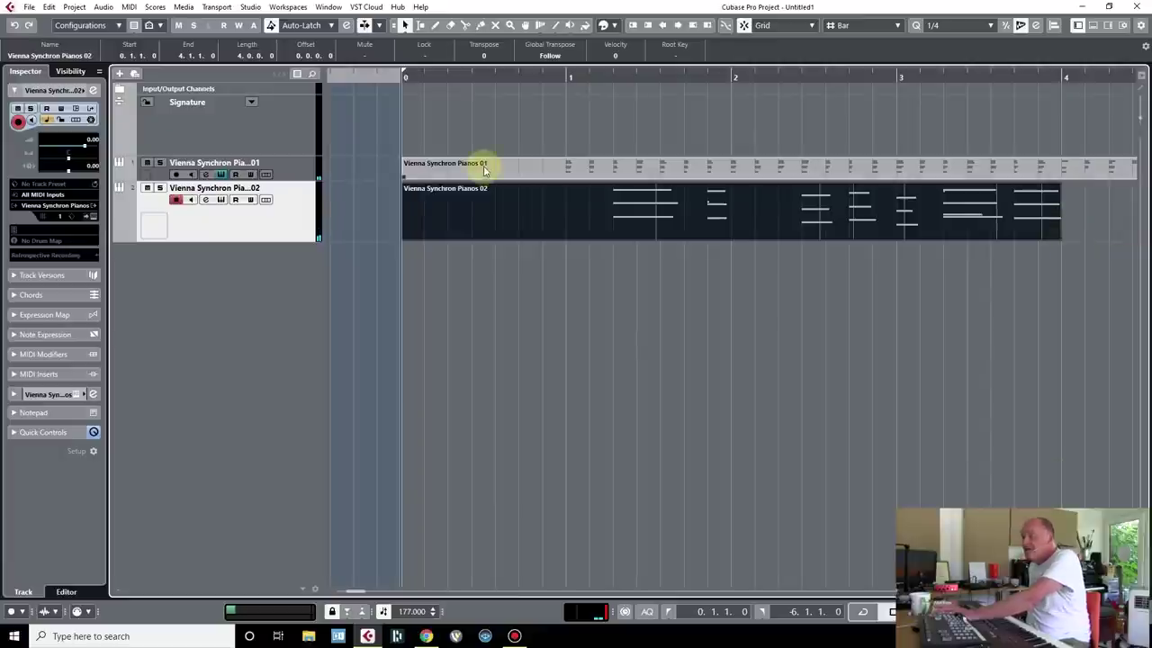
Select all notes of the first piano part in the key editor and scale down their velocities, checking by playback.
click(570, 165)
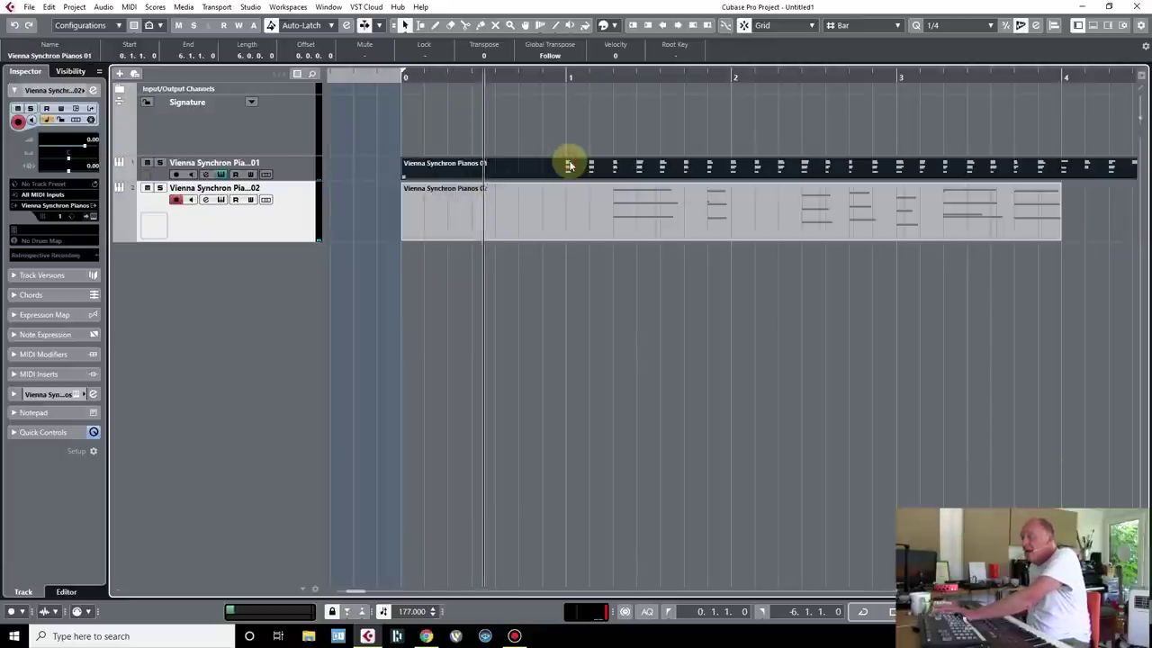
double_click(569, 166)
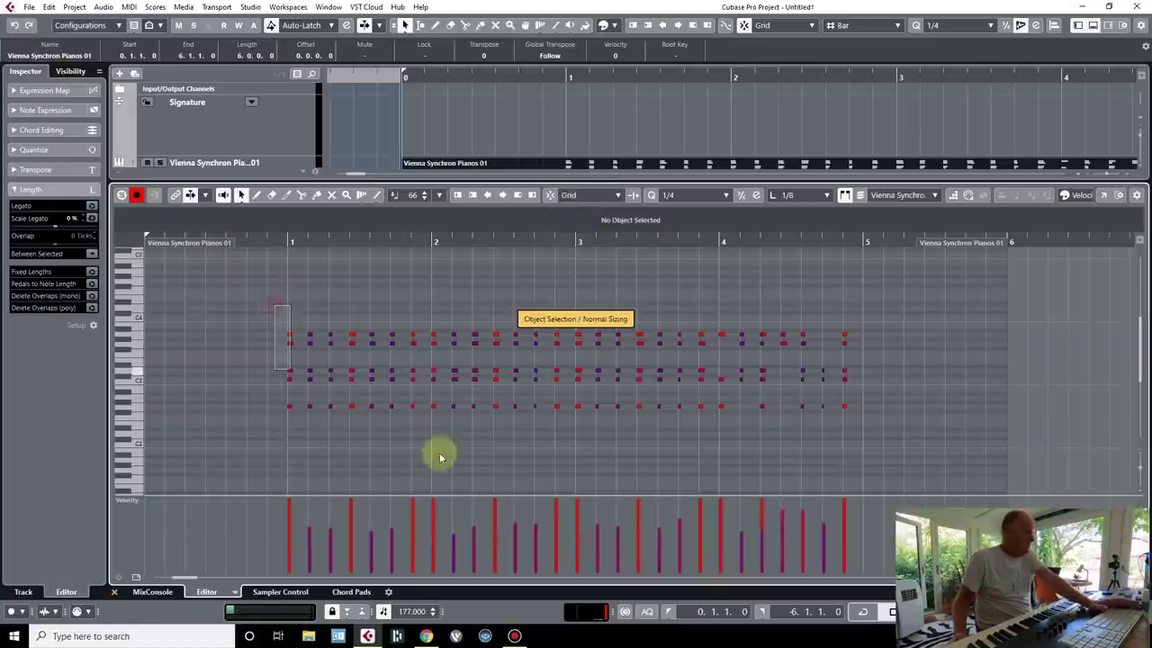
drag(440, 458, 921, 440)
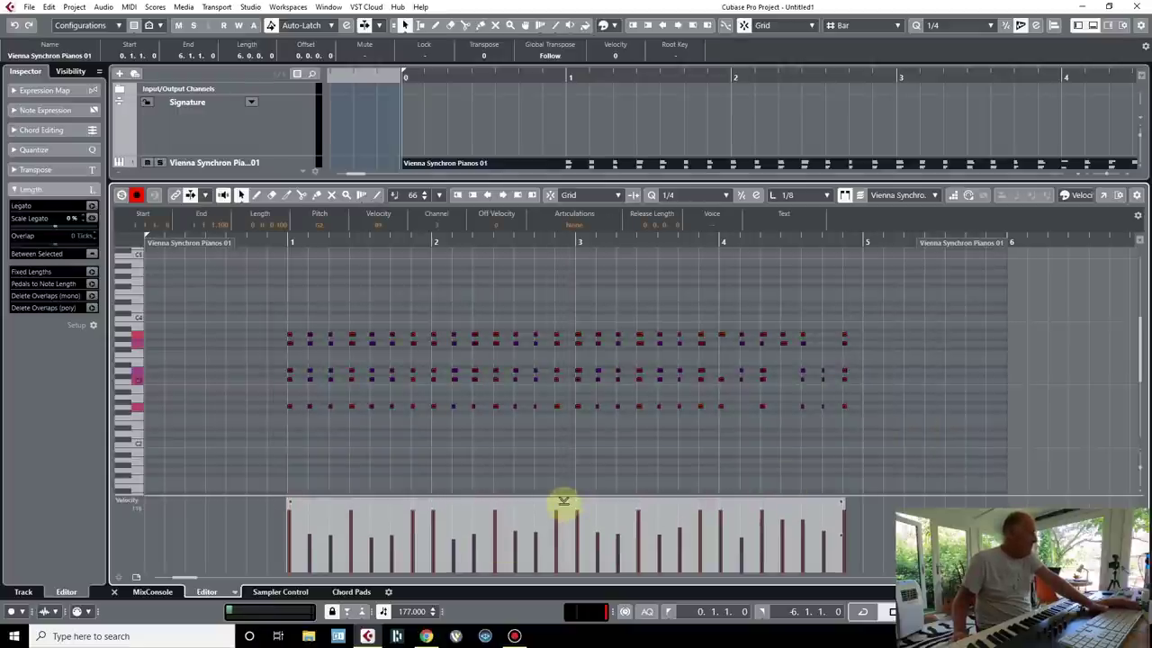
key(space)
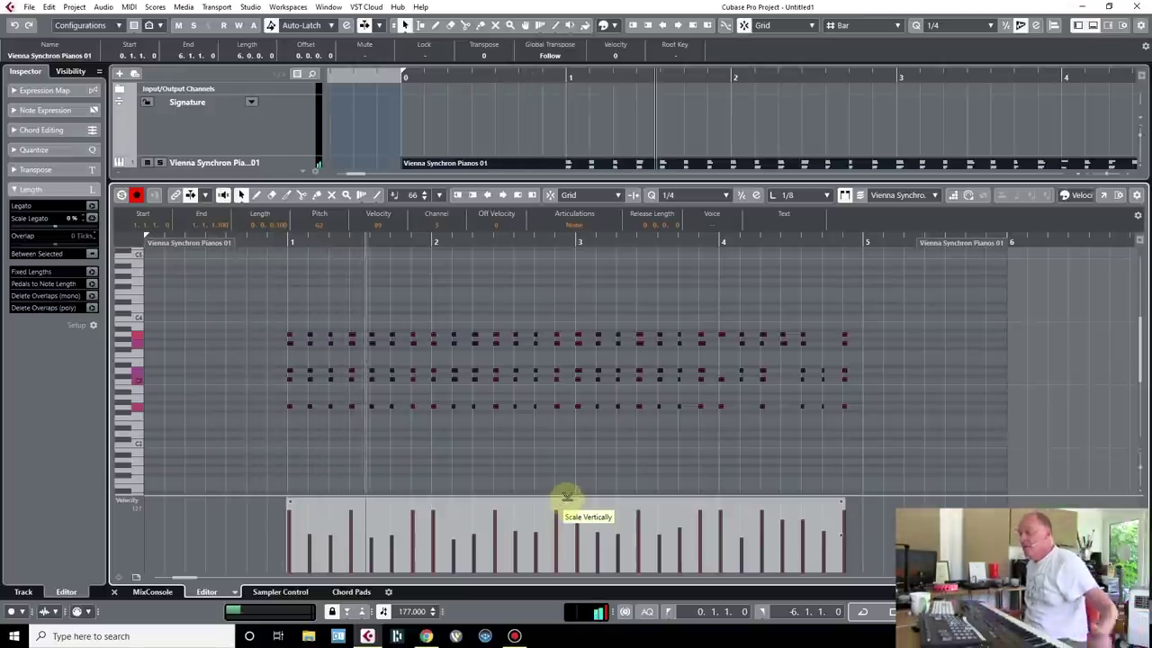
click(112, 594)
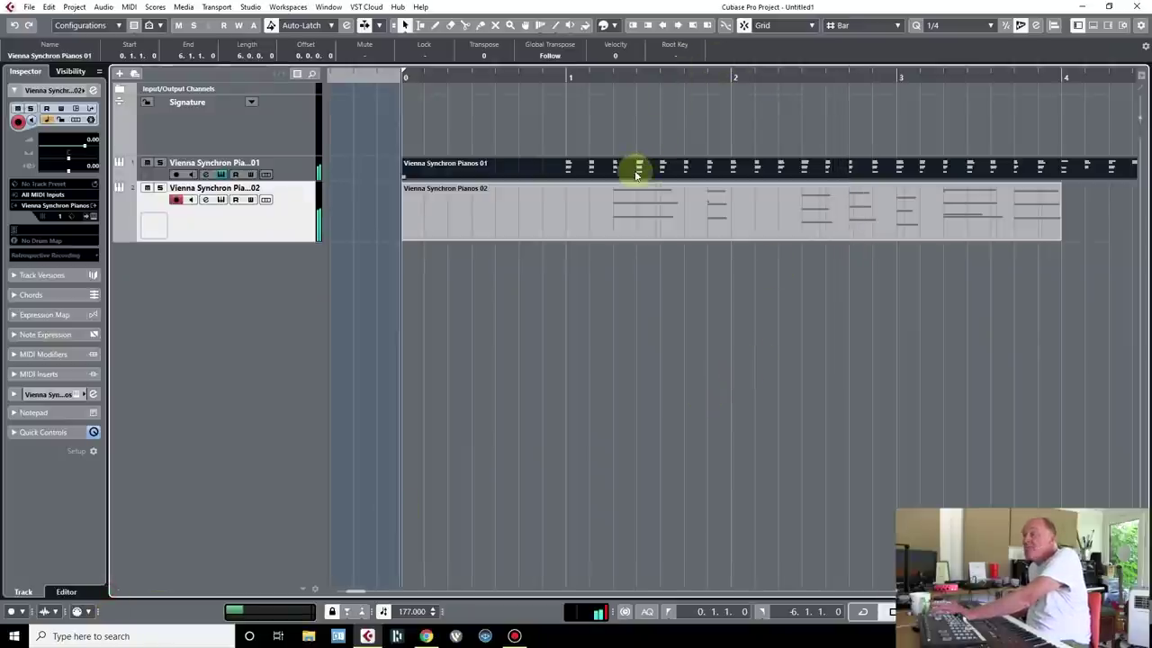
Review the notes of the second piano part, delete the part and start recording a new take on its track.
double_click(634, 198)
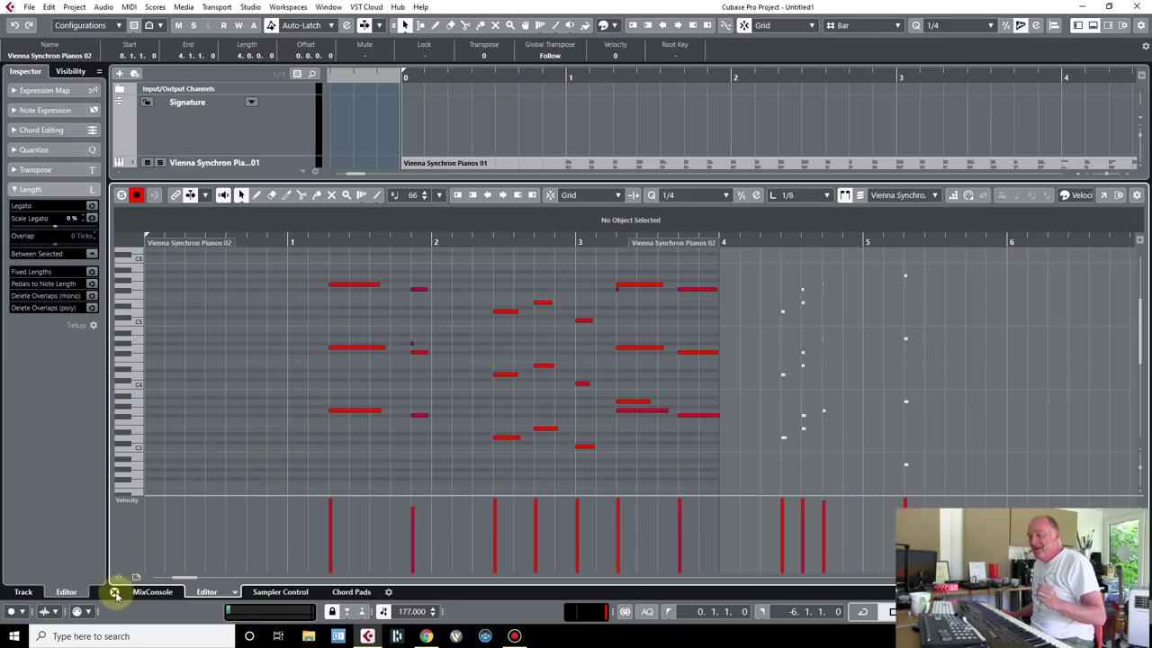
click(115, 591)
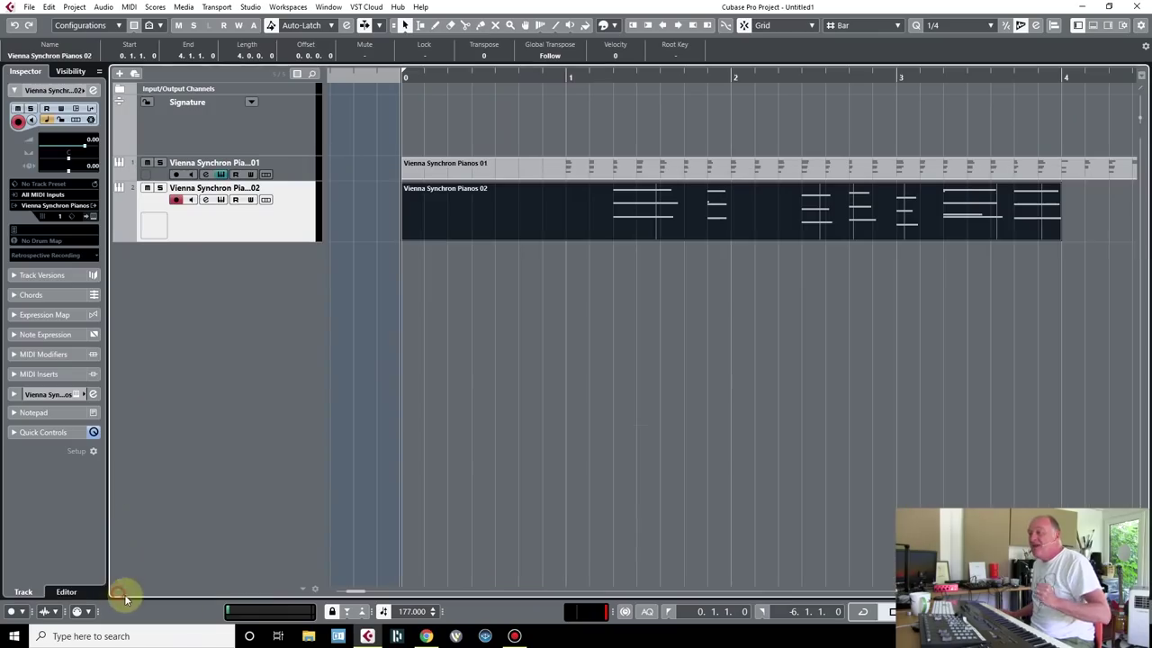
key(Delete)
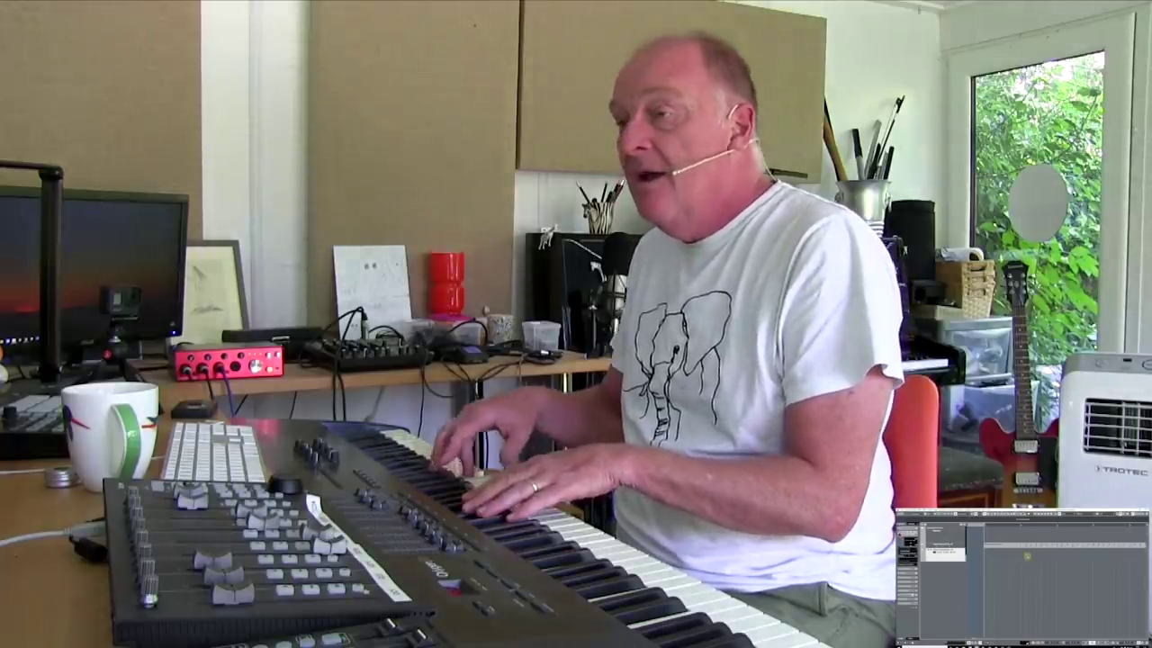
key(KP_Multiply)
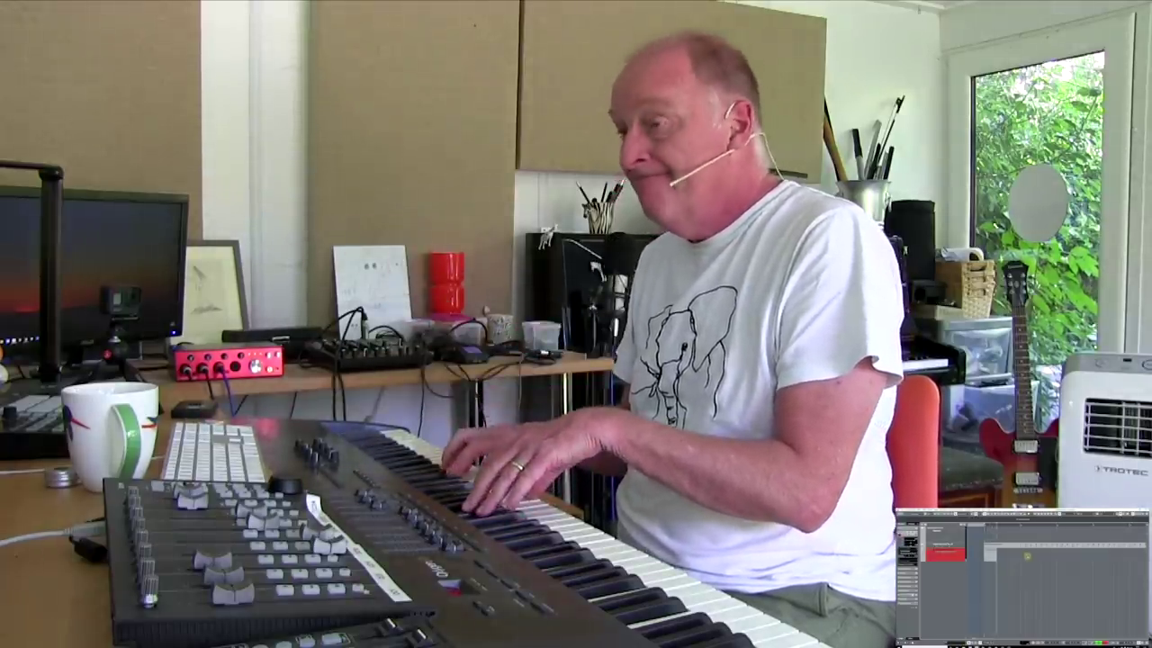